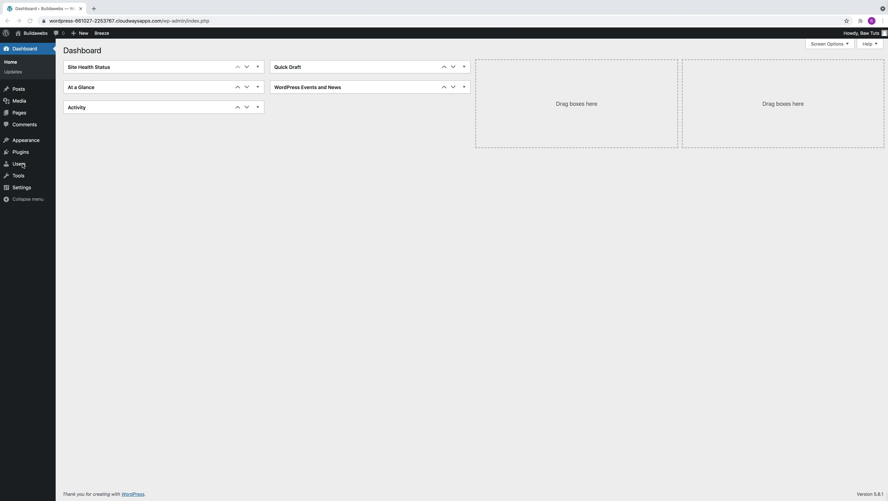
- Show the All Users list, where only the Administrator account appears
{"action": "mouse_move", "coordinate": [49, 169]}
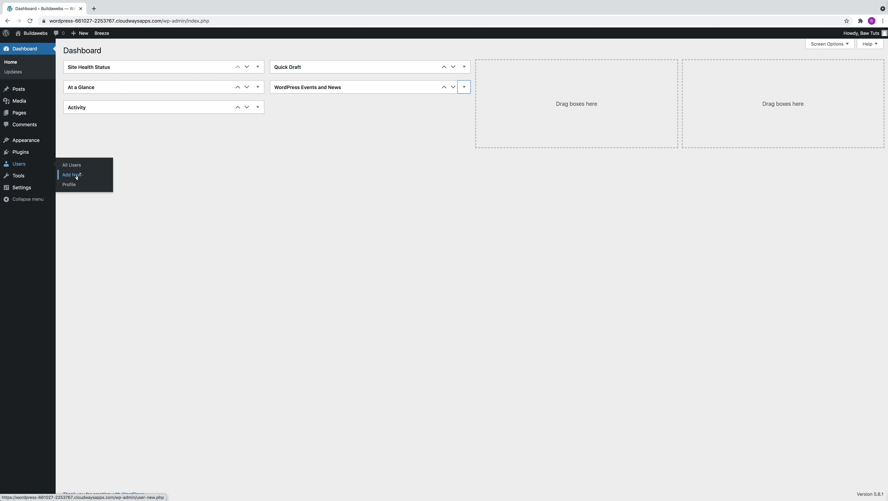
{"action": "left_click", "coordinate": [76, 166]}
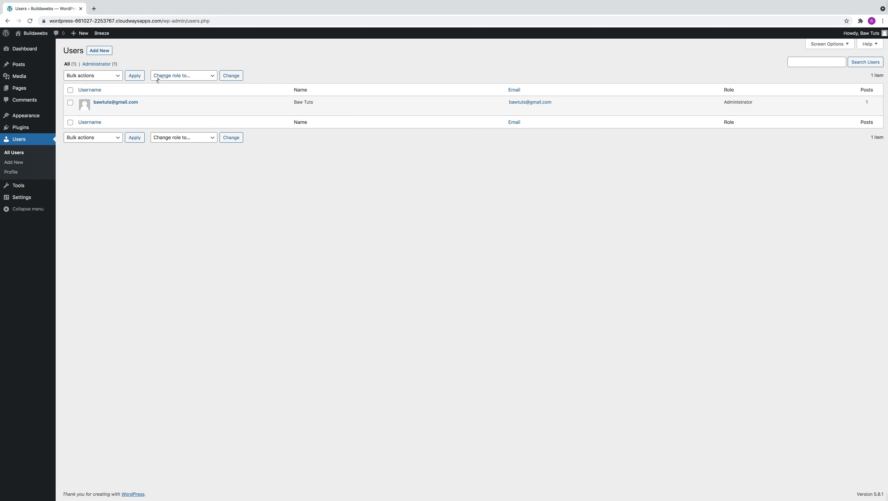
{"action": "mouse_move", "coordinate": [238, 107]}
- Start a new user and enter the user's e-mail address as both username and e-mail
{"action": "left_click", "coordinate": [101, 51]}
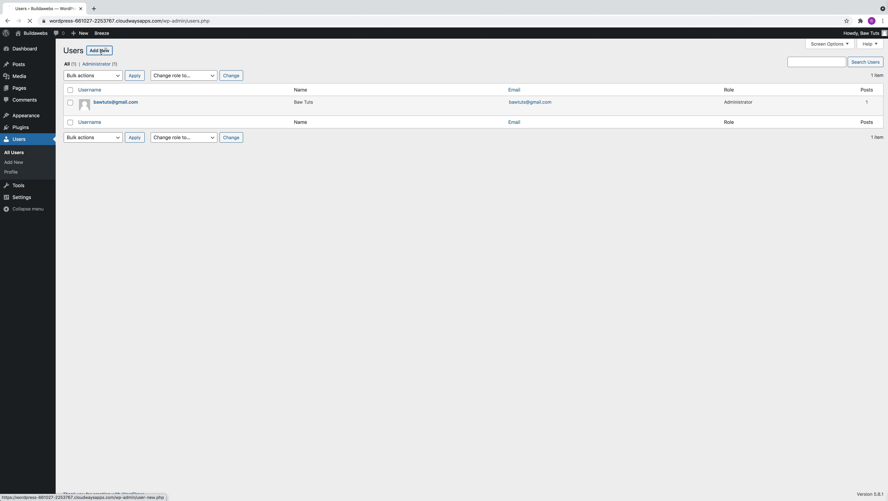
{"action": "left_click", "coordinate": [170, 83]}
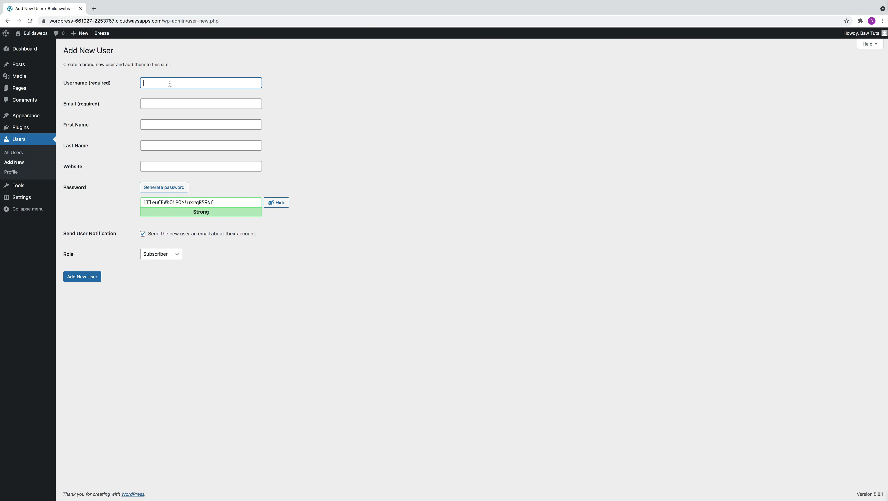
{"action": "key", "text": "shift+Home"}
{"action": "key", "text": "ctrl+c"}
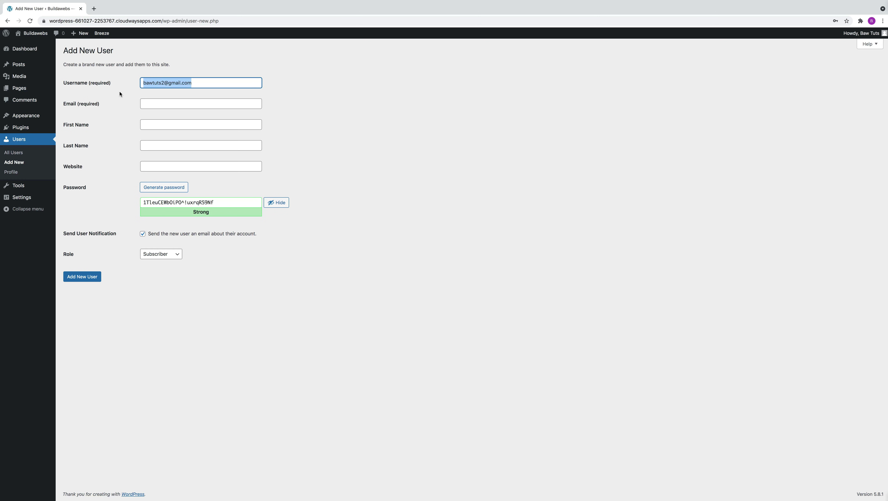
{"action": "left_click", "coordinate": [164, 105]}
{"action": "key", "text": "ctrl+v"}
- Enter the new user's first and last name, correcting a typo in the surname
{"action": "key", "text": "Tab"}
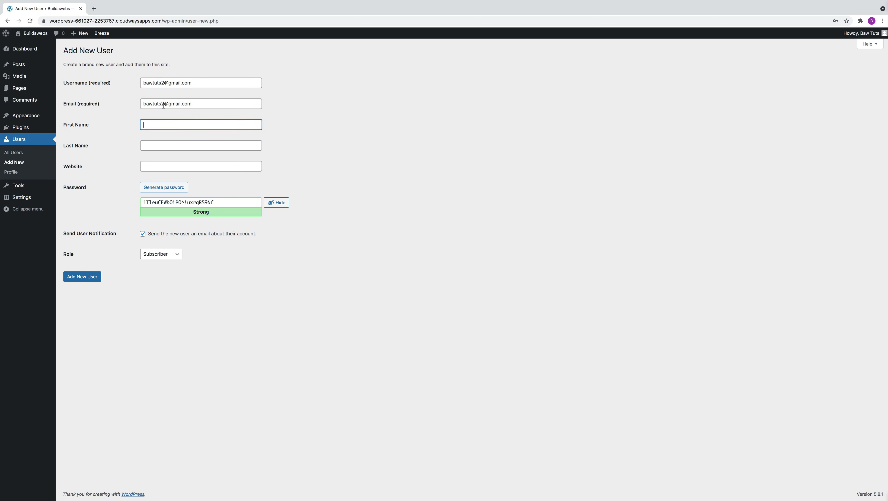
{"action": "key", "text": "Tab"}
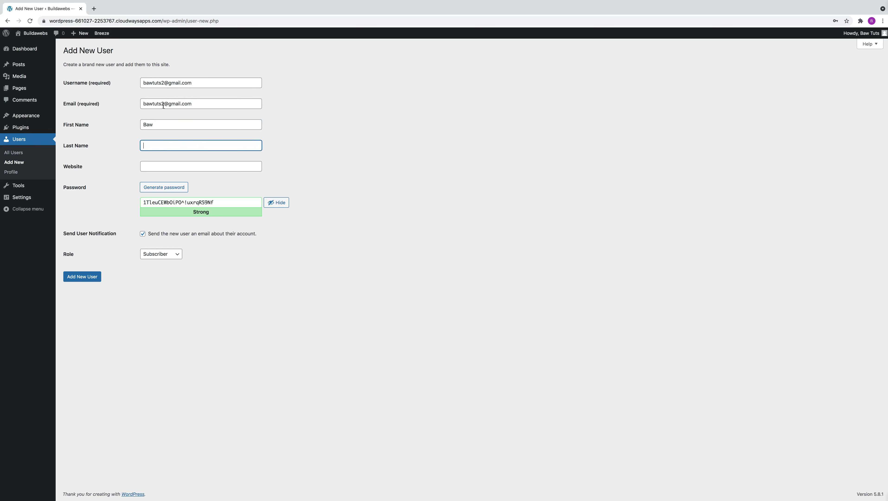
- Generate a strong password, keep the Subscriber role, and create the user
{"action": "left_click", "coordinate": [178, 167]}
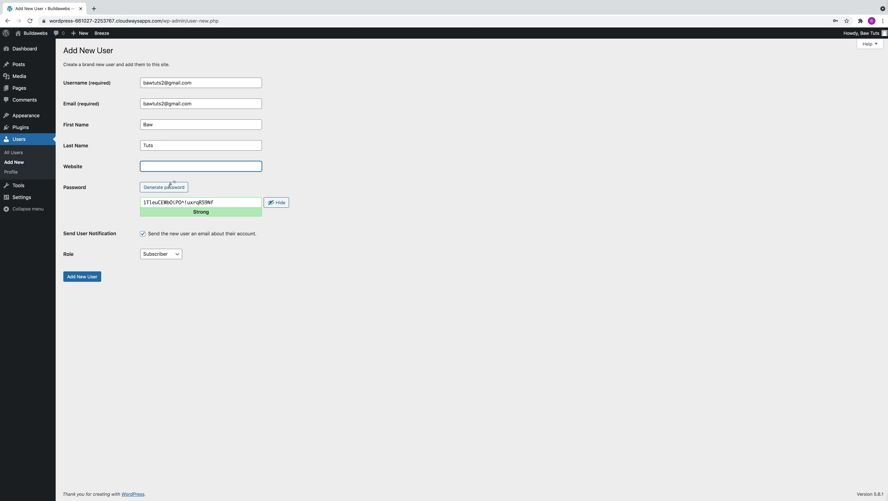
{"action": "left_click", "coordinate": [164, 188]}
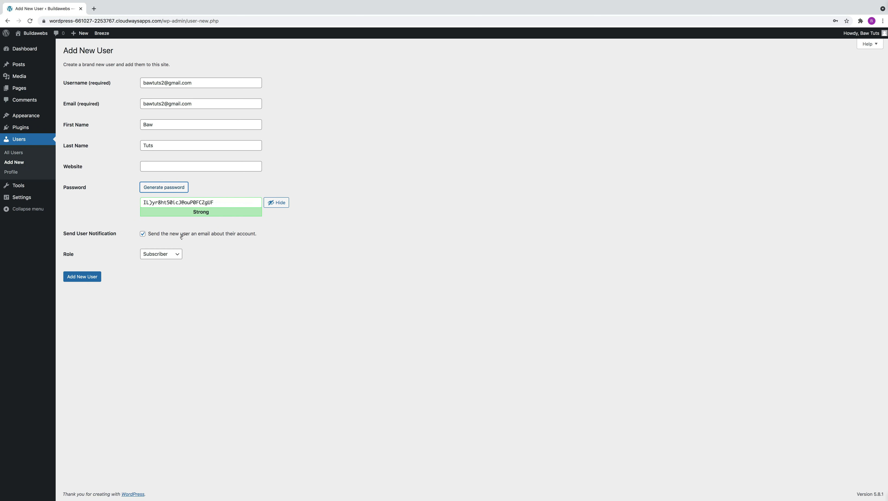
{"action": "left_click", "coordinate": [143, 234]}
{"action": "left_click", "coordinate": [165, 255]}
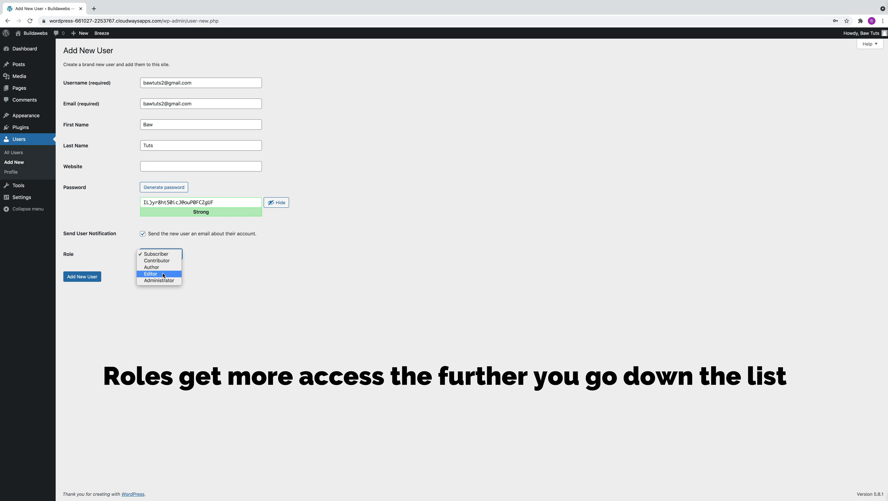
{"action": "left_click", "coordinate": [221, 279]}
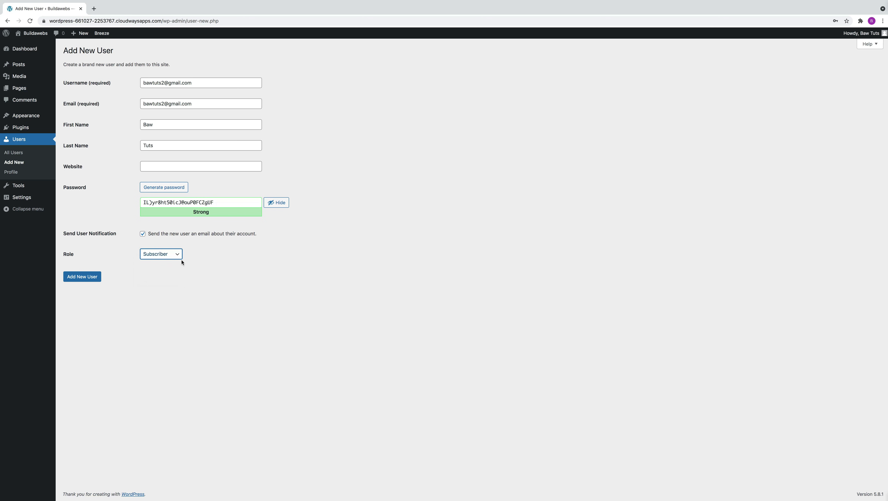
{"action": "left_click", "coordinate": [85, 278]}
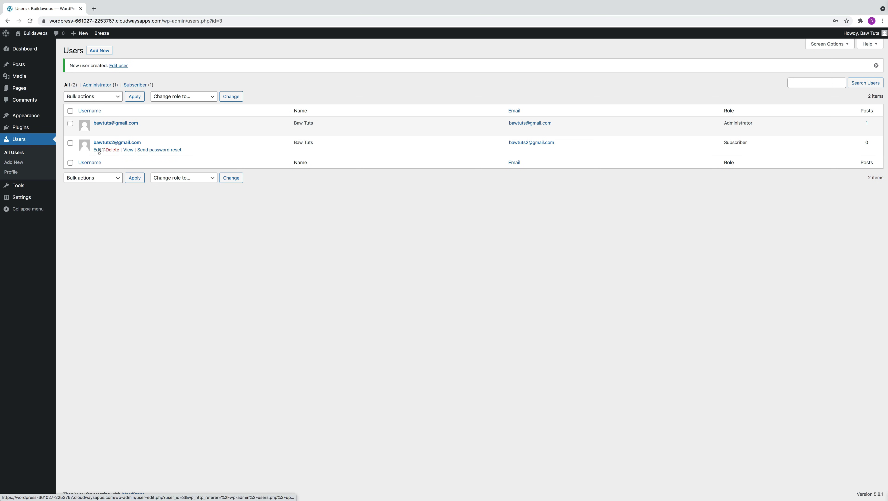
{"action": "left_click", "coordinate": [98, 149]}
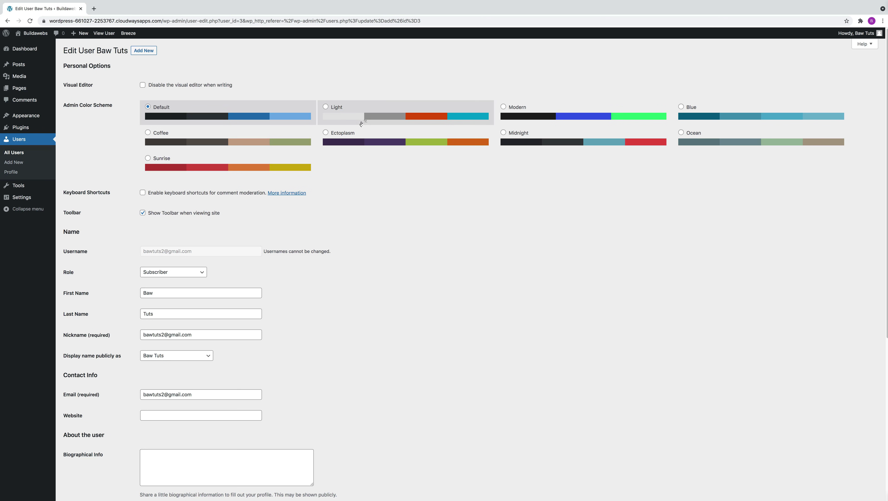
{"action": "left_click", "coordinate": [325, 107]}
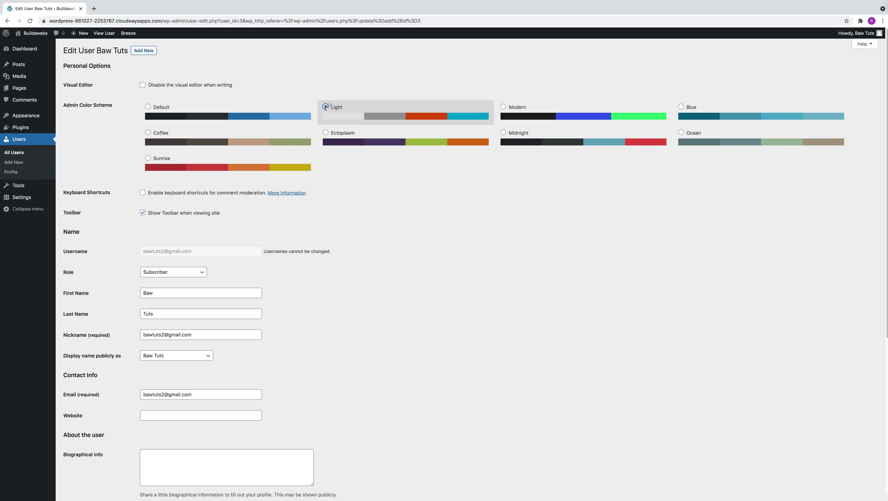
{"action": "left_click", "coordinate": [148, 107]}
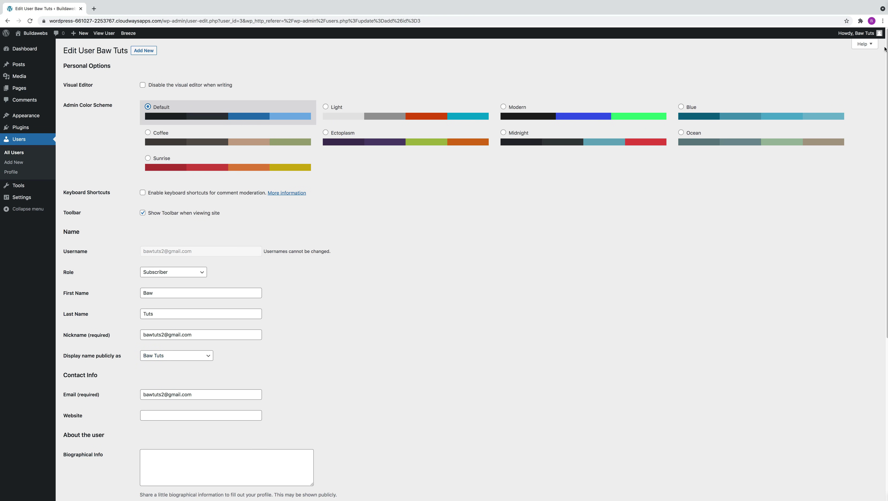
{"action": "mouse_move", "coordinate": [866, 36]}
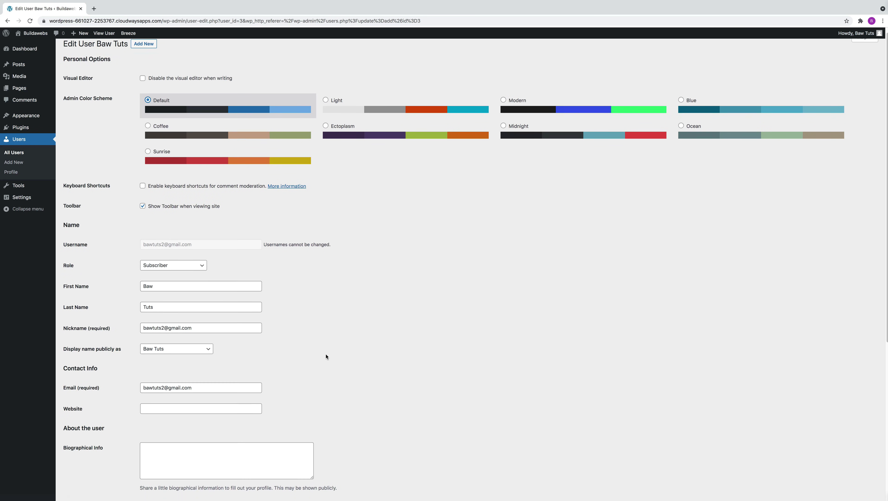
{"action": "scroll", "coordinate": [280, 354], "scroll_direction": "down", "scroll_amount": 3}
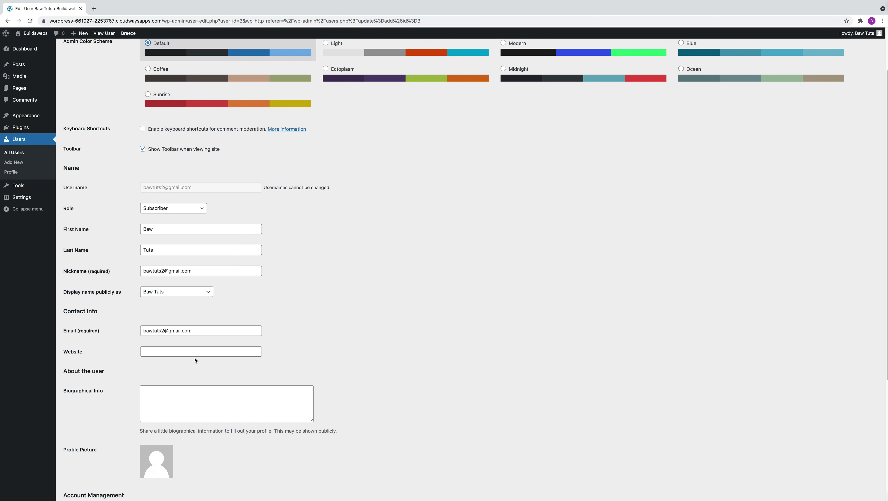
{"action": "scroll", "coordinate": [198, 360], "scroll_direction": "down", "scroll_amount": 5}
{"action": "scroll", "coordinate": [202, 355], "scroll_direction": "down", "scroll_amount": 1}
{"action": "scroll", "coordinate": [228, 333], "scroll_direction": "up", "scroll_amount": 6}
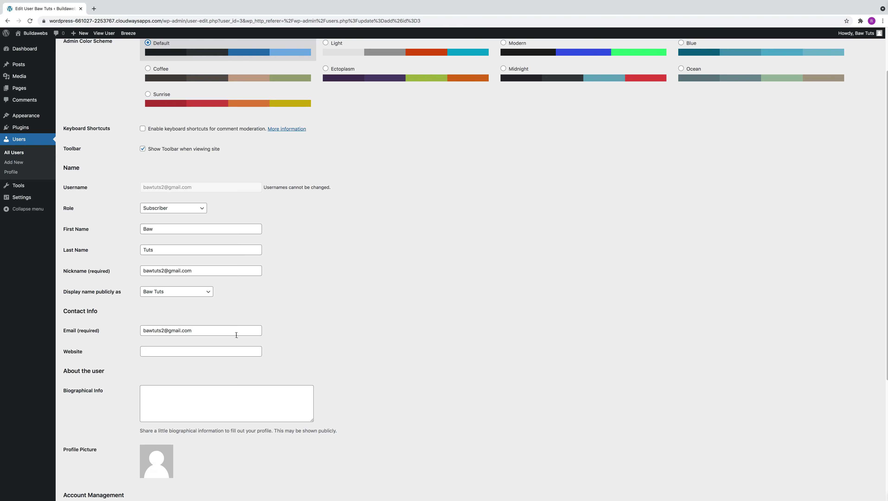
{"action": "scroll", "coordinate": [267, 328], "scroll_direction": "down", "scroll_amount": 7}
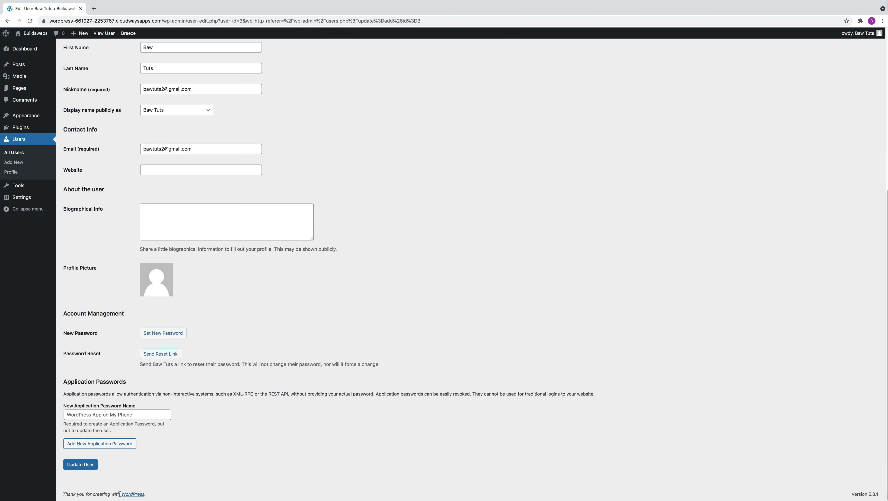
{"action": "left_click", "coordinate": [88, 465]}
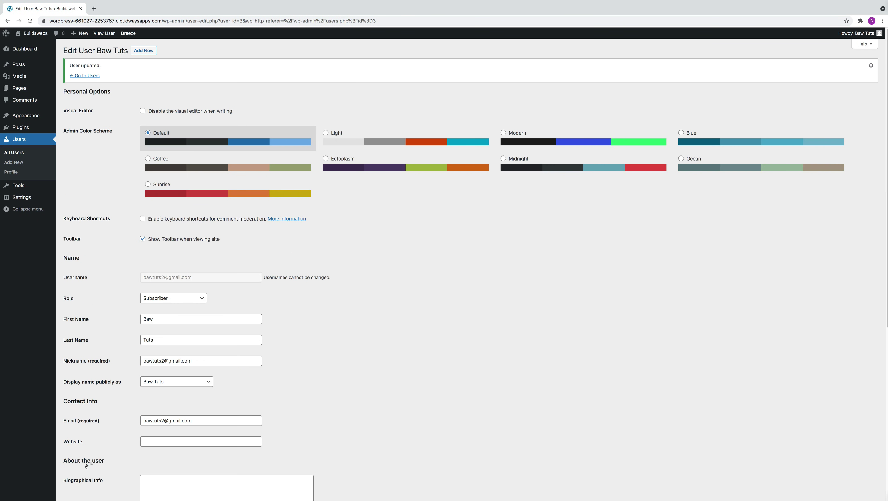
{"action": "left_click", "coordinate": [84, 76]}
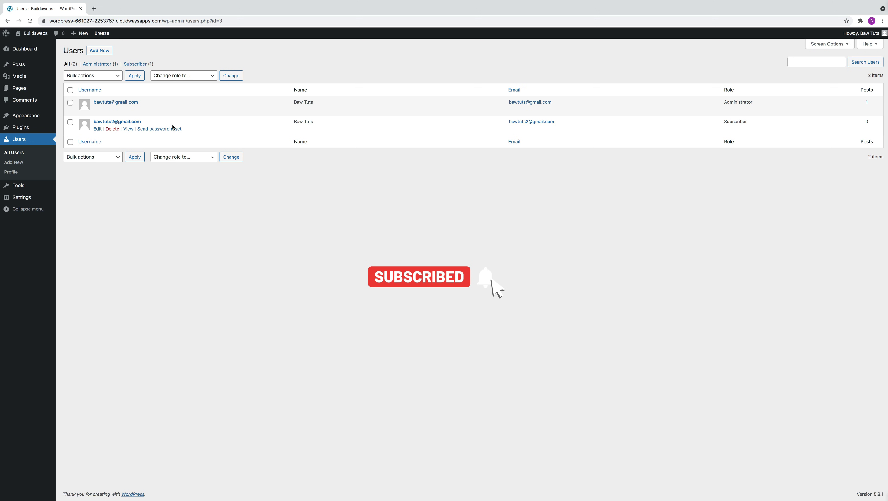
- Bulk-change the second user's role to Contributor, then open that user's Edit User page
{"action": "left_click", "coordinate": [71, 122]}
{"action": "left_click", "coordinate": [182, 75]}
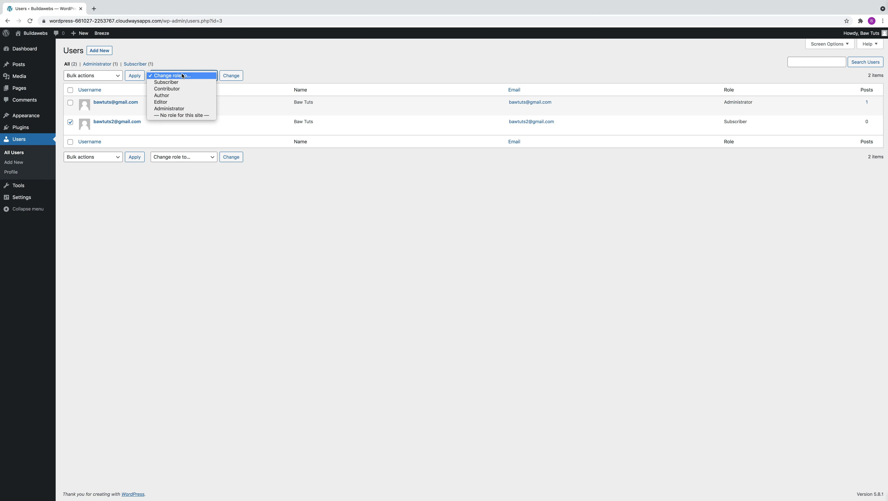
{"action": "left_click", "coordinate": [179, 90]}
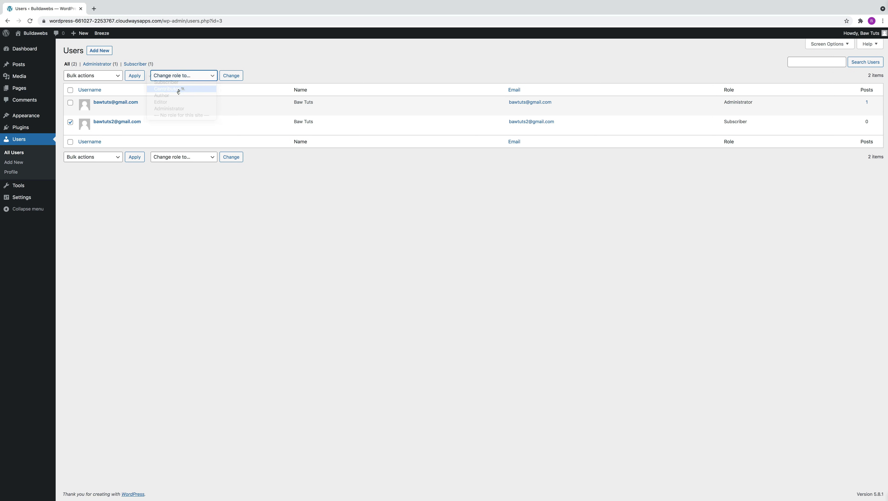
{"action": "left_click", "coordinate": [231, 77]}
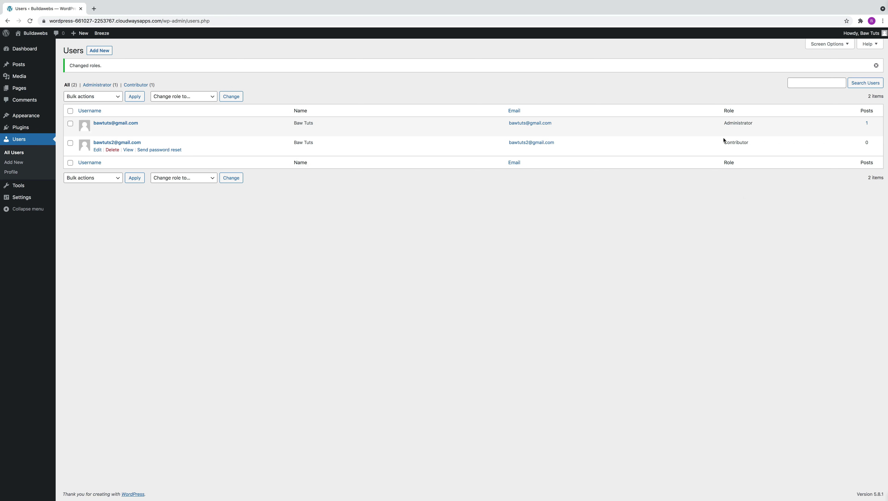
{"action": "left_click", "coordinate": [98, 150]}
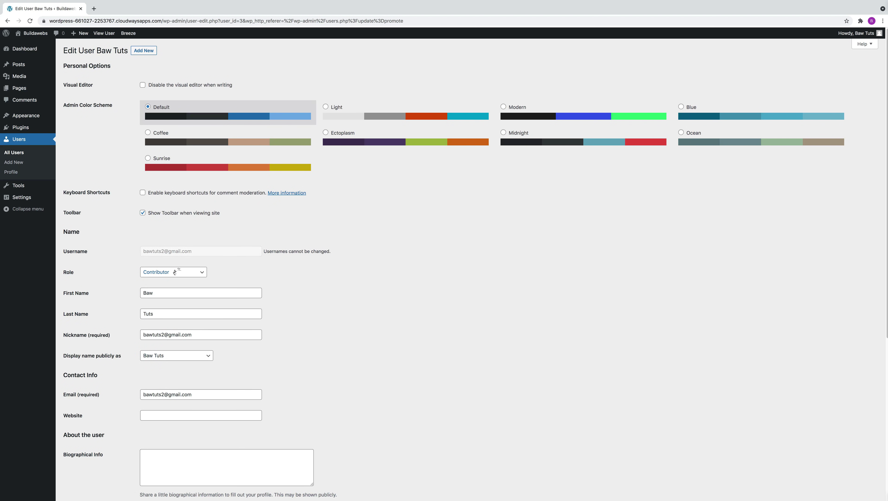
- Set the second user's role to Author, update the user, and go back to Users
{"action": "left_click", "coordinate": [174, 273]}
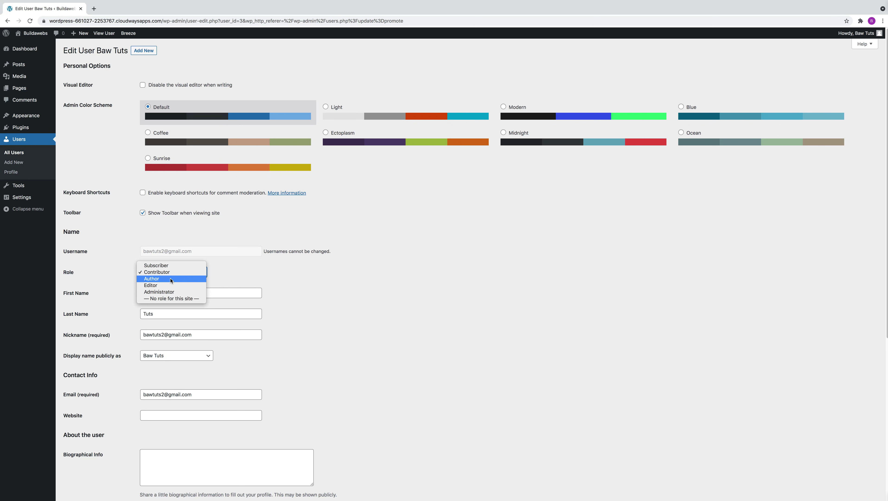
{"action": "left_click", "coordinate": [171, 280]}
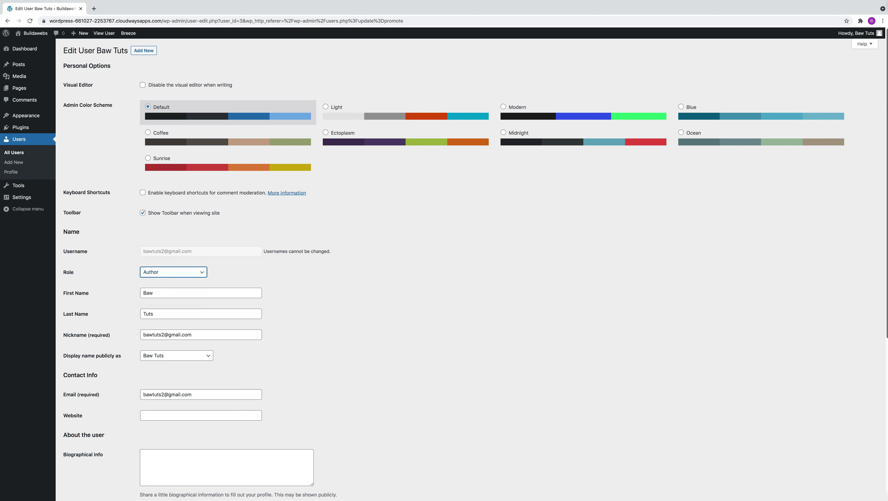
{"action": "scroll", "coordinate": [873, 303], "scroll_direction": "down", "scroll_amount": 7}
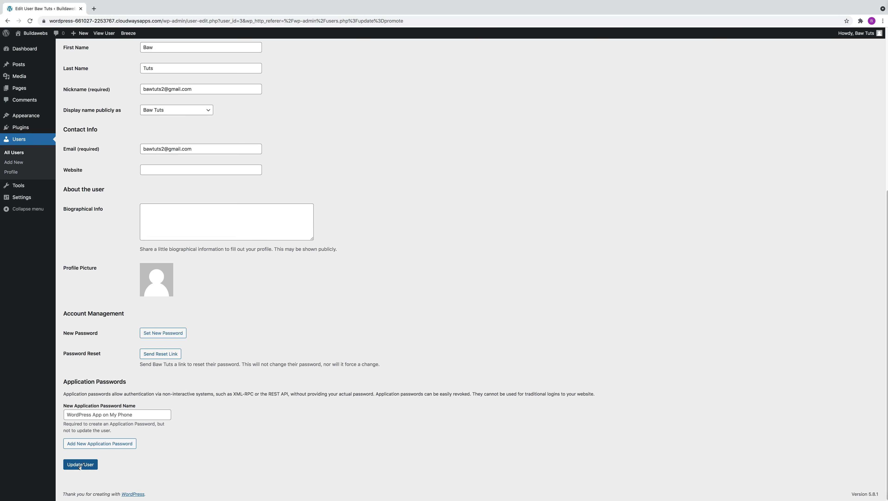
{"action": "left_click", "coordinate": [83, 465]}
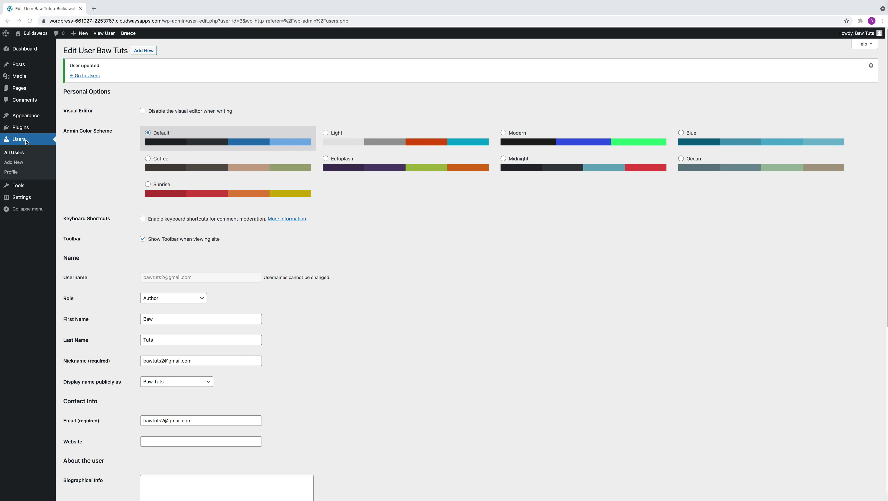
{"action": "left_click", "coordinate": [24, 140]}
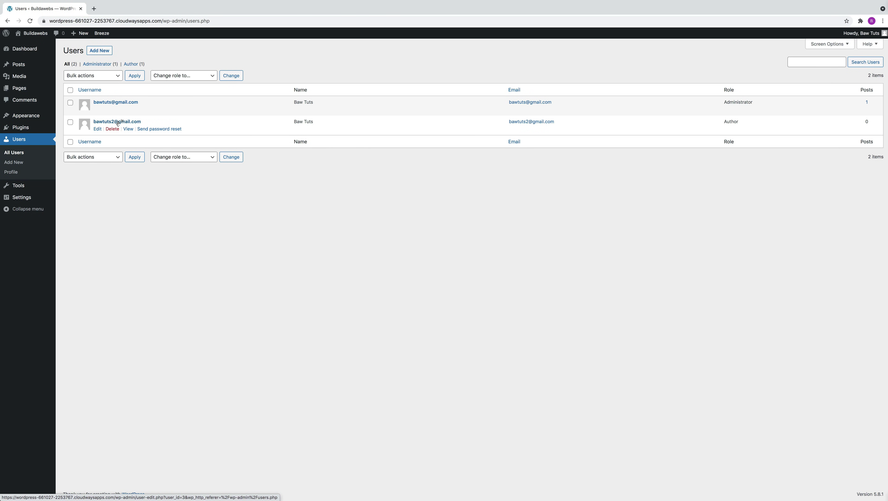
{"action": "left_click", "coordinate": [112, 128]}
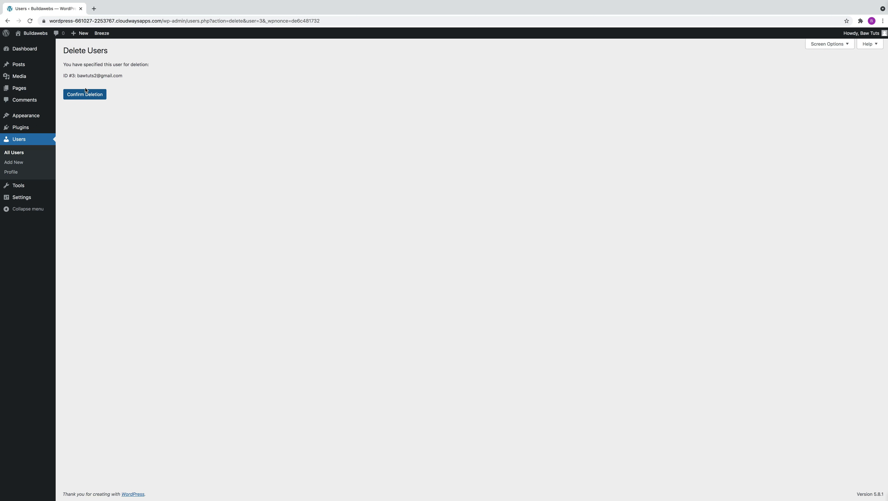
{"action": "left_click", "coordinate": [7, 21]}
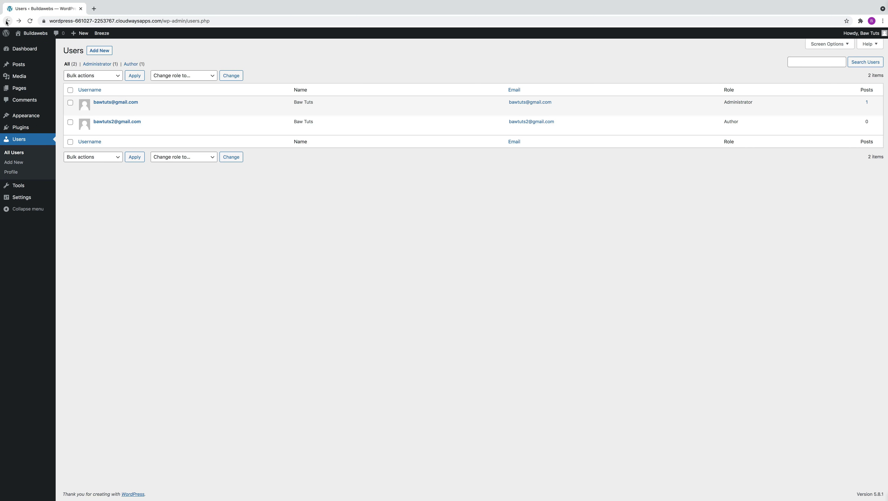
{"action": "mouse_move", "coordinate": [120, 126]}
{"action": "left_click", "coordinate": [70, 104]}
{"action": "left_click", "coordinate": [70, 122]}
{"action": "left_click", "coordinate": [93, 75]}
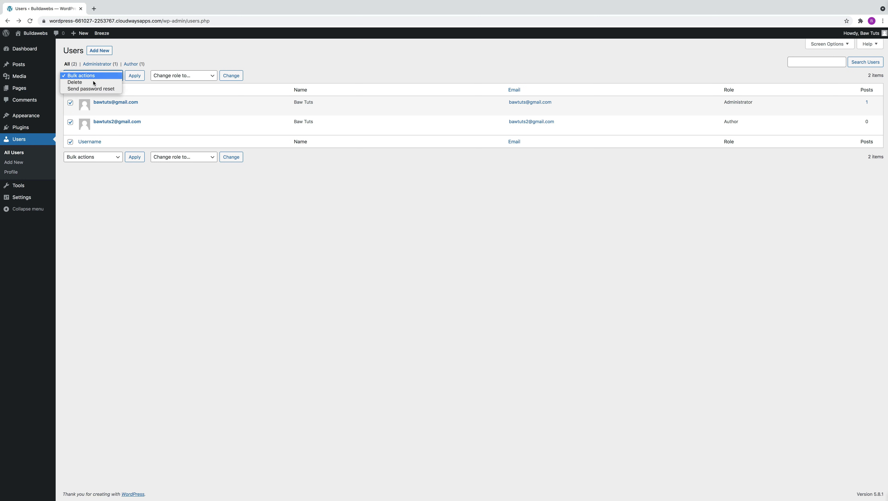
{"action": "left_click", "coordinate": [94, 86]}
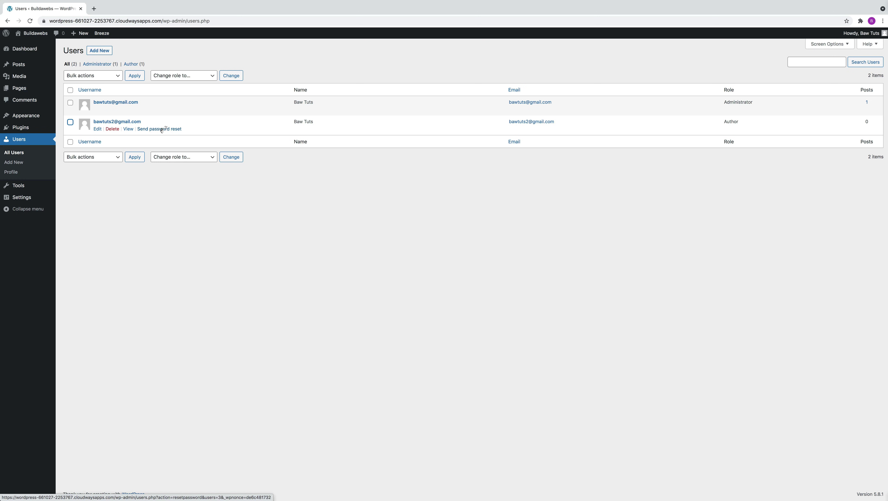
- Send the second user a password reset link from the Users row and again from their profile
{"action": "left_click", "coordinate": [162, 129]}
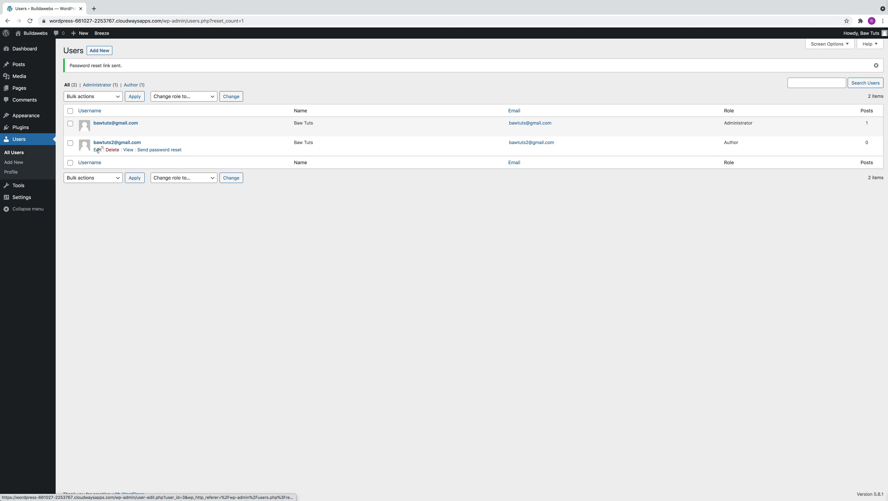
{"action": "left_click", "coordinate": [98, 150]}
{"action": "scroll", "coordinate": [419, 290], "scroll_direction": "down", "scroll_amount": 7}
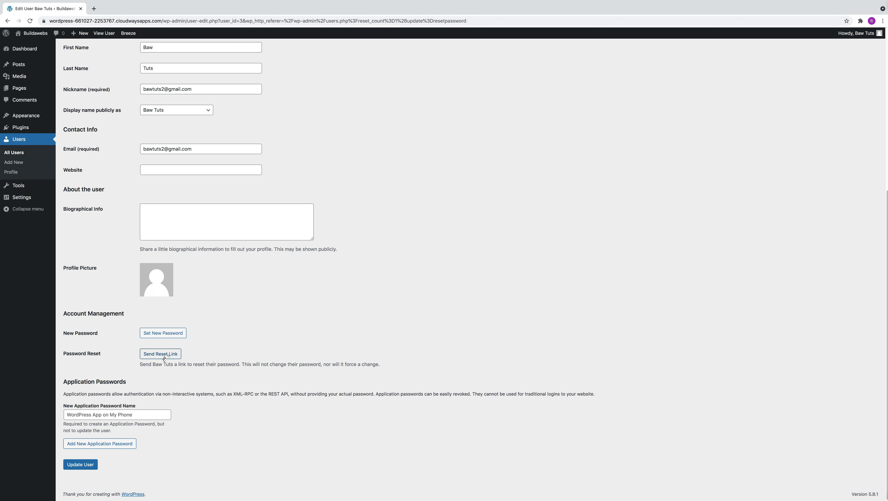
{"action": "left_click", "coordinate": [165, 354]}
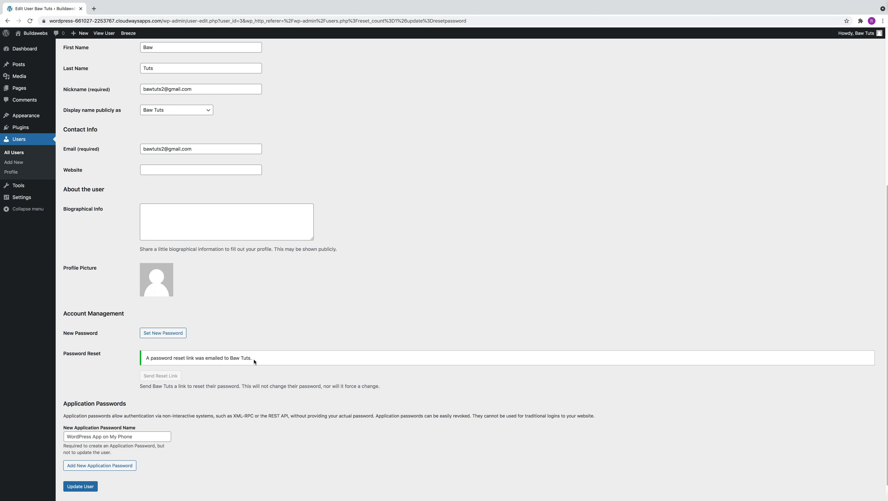
{"action": "scroll", "coordinate": [270, 361], "scroll_direction": "up", "scroll_amount": 5}
{"action": "scroll", "coordinate": [269, 362], "scroll_direction": "up", "scroll_amount": 3}
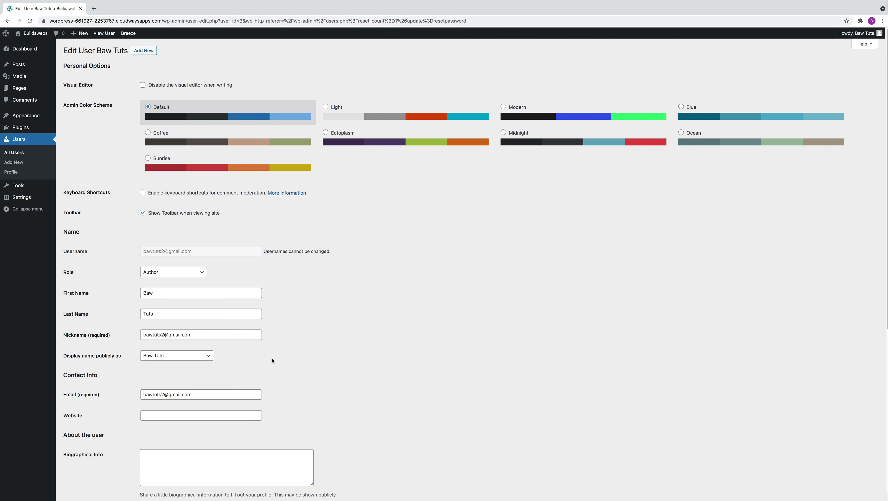
{"action": "left_click", "coordinate": [24, 140]}
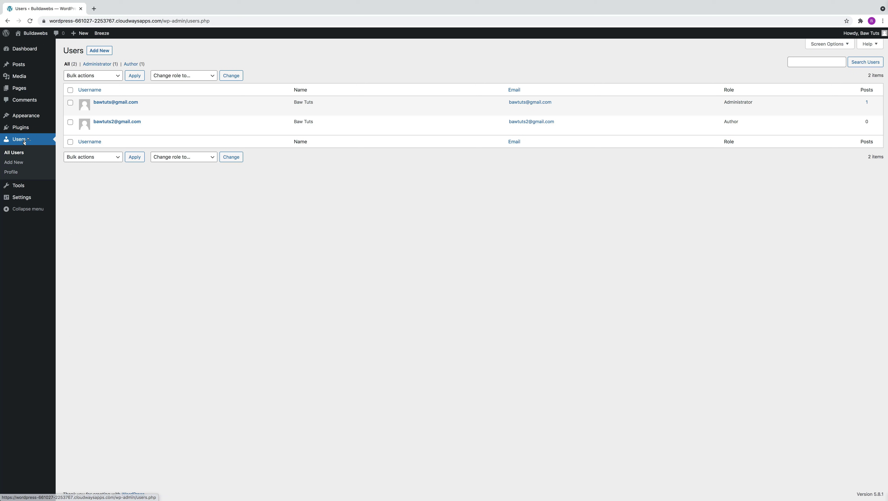
- Select all users, apply the Send password reset bulk action, and reload the Users list
{"action": "mouse_move", "coordinate": [91, 103]}
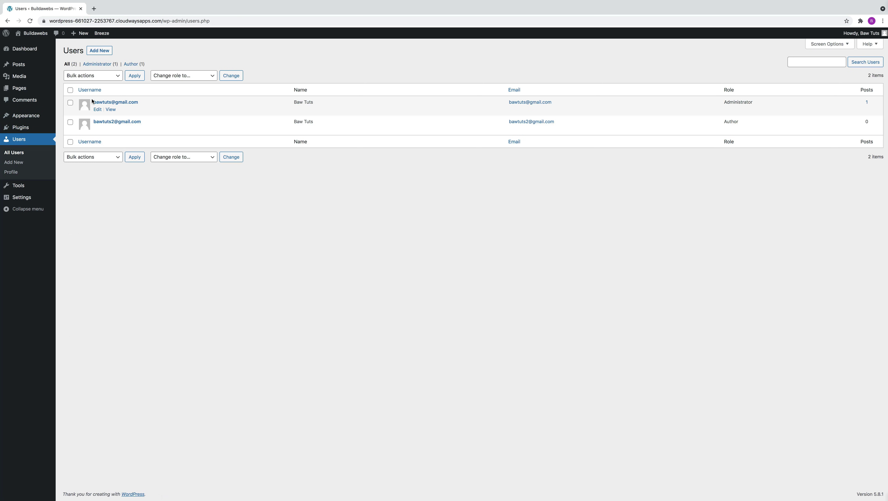
{"action": "left_click", "coordinate": [71, 90]}
{"action": "left_click", "coordinate": [93, 76]}
{"action": "left_click", "coordinate": [94, 88]}
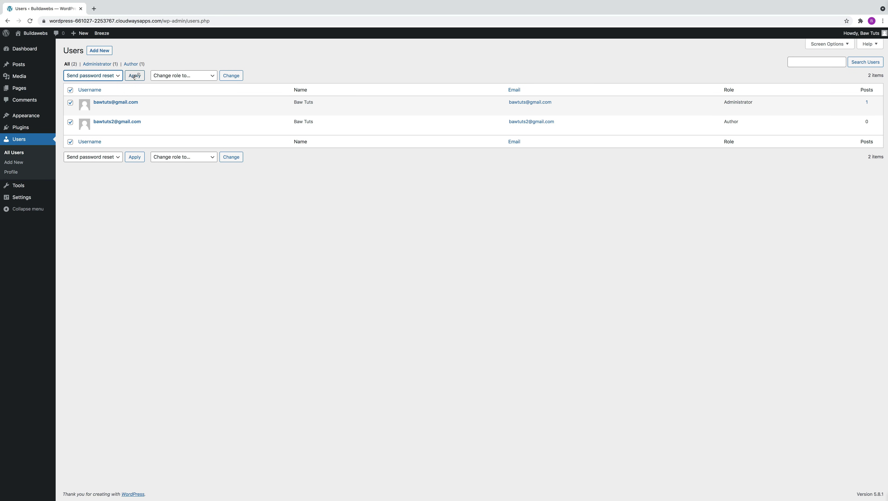
{"action": "left_click", "coordinate": [134, 76]}
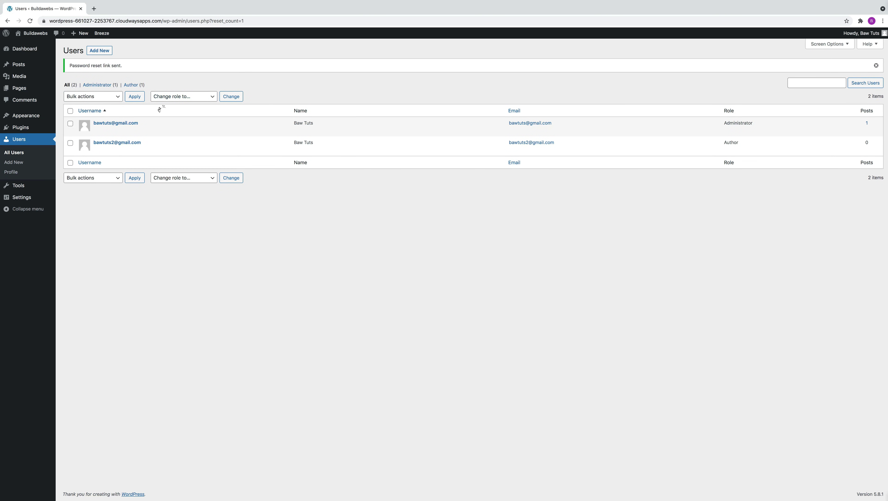
{"action": "mouse_move", "coordinate": [192, 144]}
{"action": "left_click", "coordinate": [31, 140]}
- Generate a new Strong password for the second user on their profile and save it
{"action": "mouse_move", "coordinate": [112, 130]}
{"action": "left_click", "coordinate": [98, 129]}
{"action": "scroll", "coordinate": [246, 299], "scroll_direction": "down", "scroll_amount": 7}
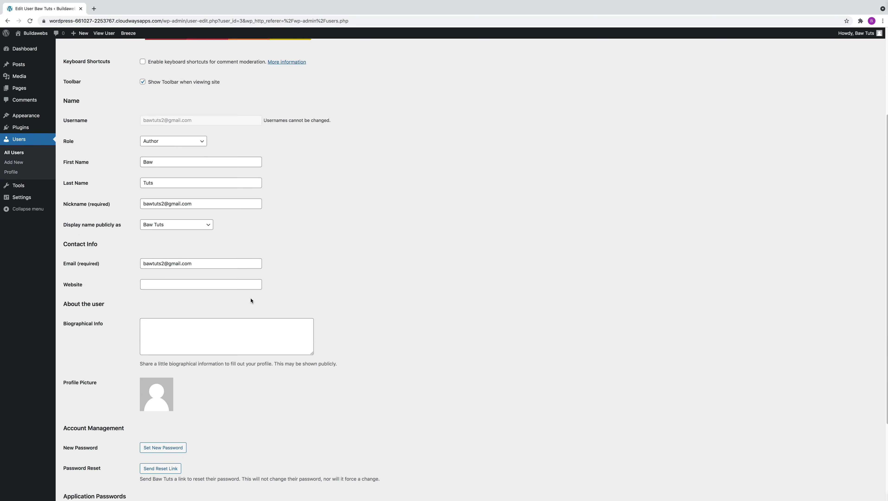
{"action": "left_click", "coordinate": [165, 333]}
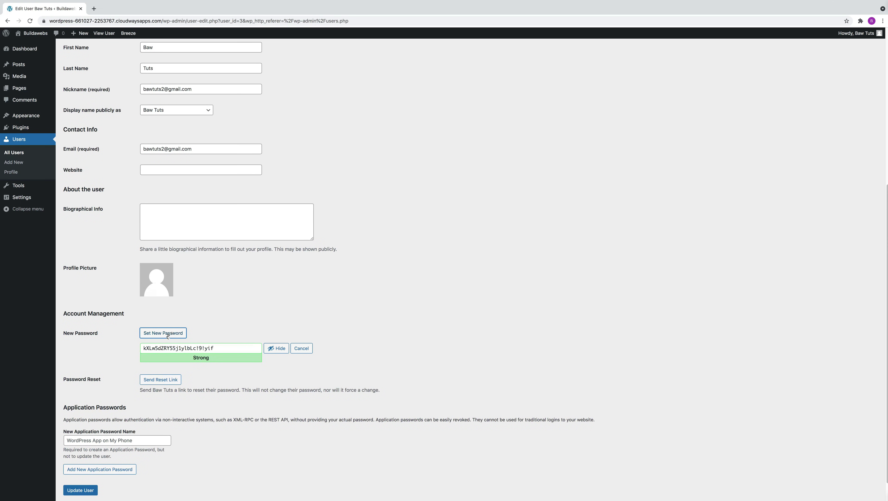
{"action": "left_click", "coordinate": [167, 334]}
{"action": "left_click_drag", "start_coordinate": [222, 349], "coordinate": [143, 349]}
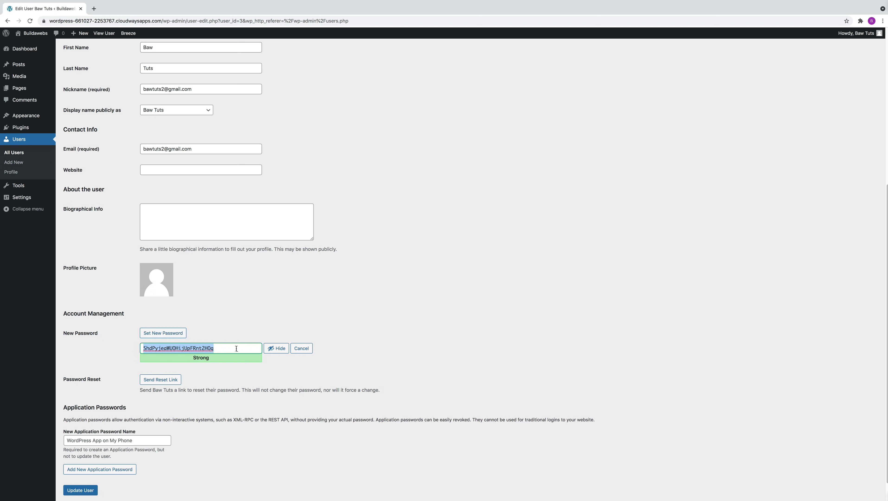
{"action": "left_click", "coordinate": [82, 490]}
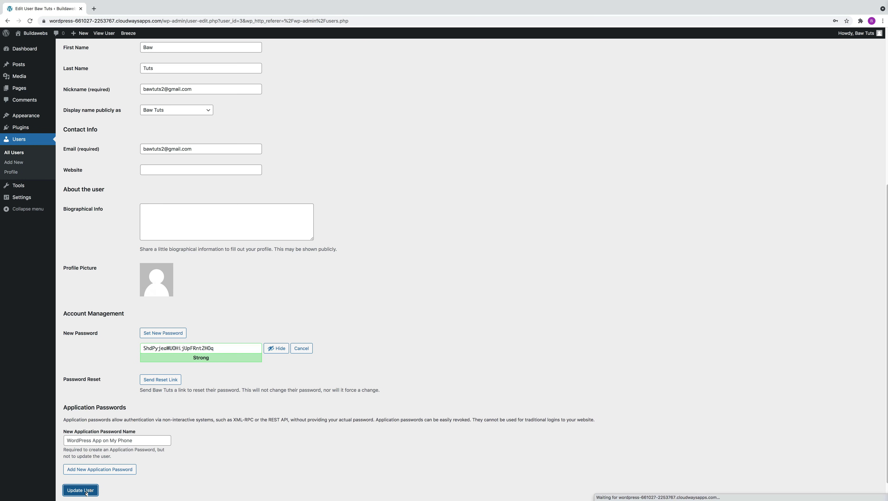